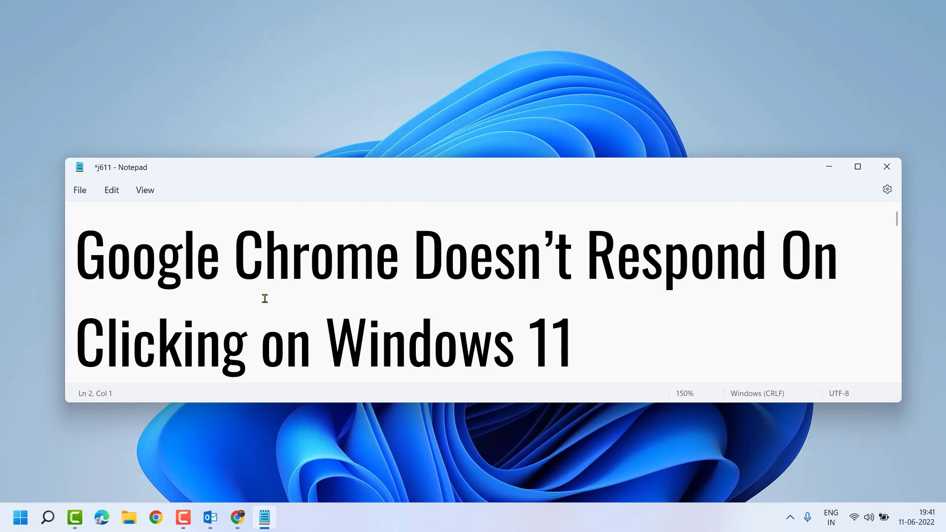
Minimize the Notepad window holding the title note to reveal the desktop
{"action": "left_click", "coordinate": [829, 166]}
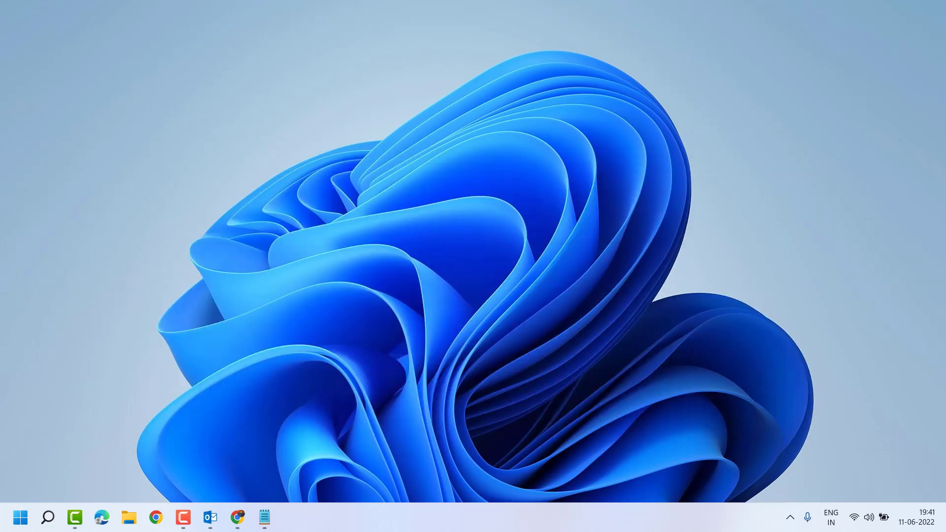
Open Settings from search and switch to the Apps category
{"action": "left_click", "coordinate": [50, 519]}
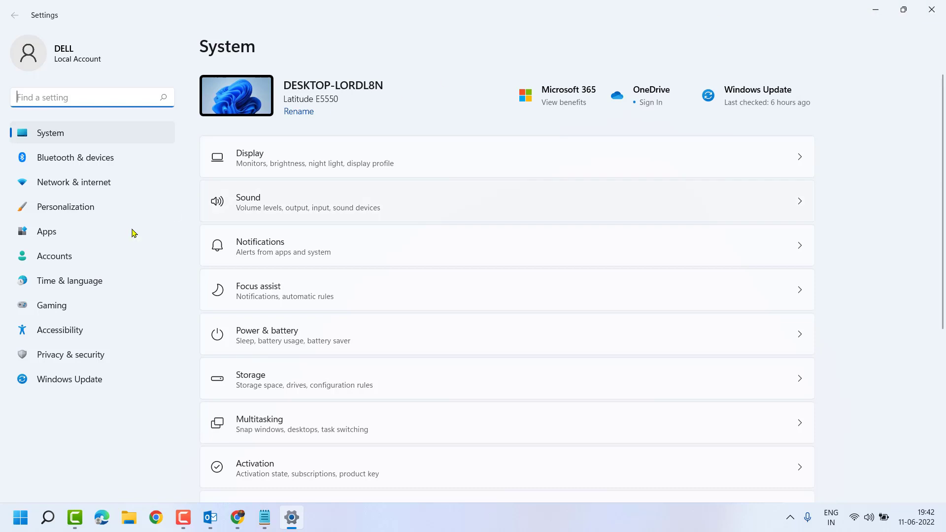
{"action": "left_click", "coordinate": [90, 233]}
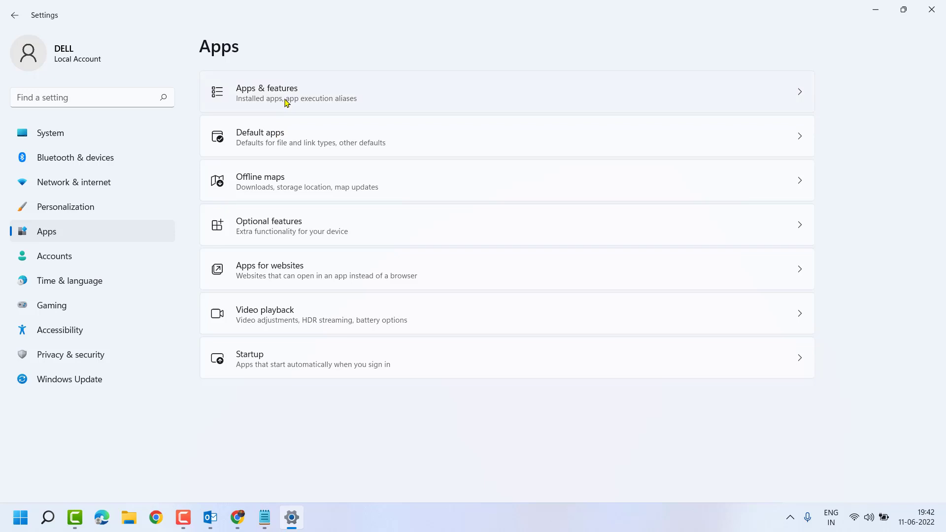
In Apps & features, find Google Chrome in the list and choose Uninstall from its options
{"action": "left_click", "coordinate": [287, 103]}
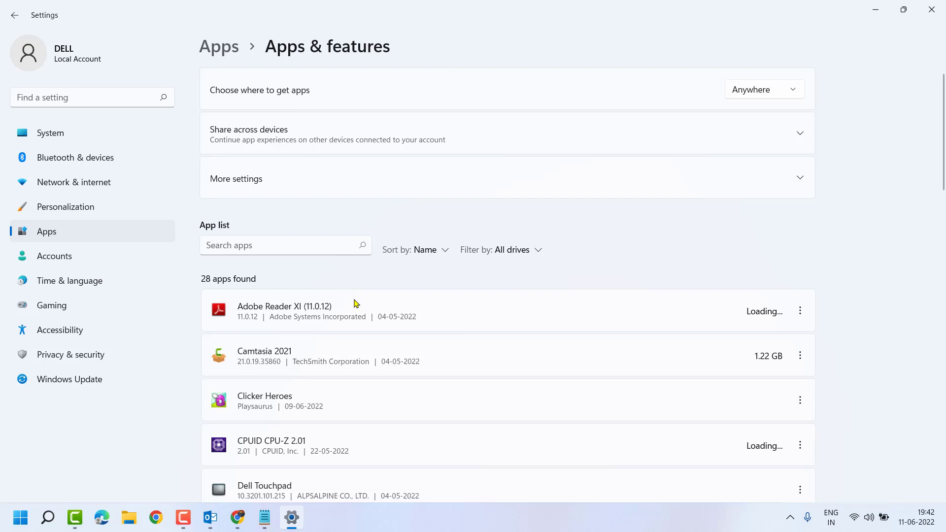
{"action": "scroll", "coordinate": [356, 302], "scroll_direction": "down", "scroll_amount": 5}
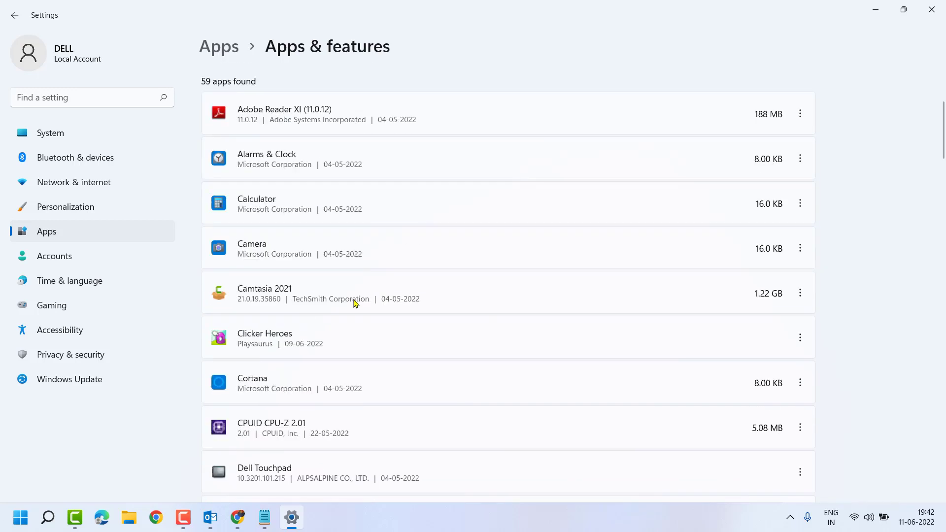
{"action": "scroll", "coordinate": [355, 302], "scroll_direction": "up", "scroll_amount": 1}
{"action": "scroll", "coordinate": [356, 303], "scroll_direction": "up", "scroll_amount": 3}
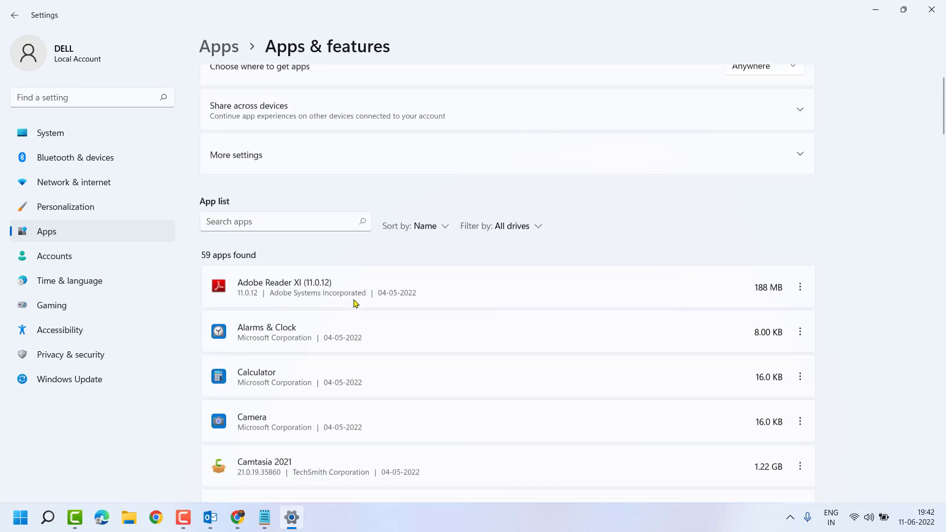
{"action": "scroll", "coordinate": [355, 303], "scroll_direction": "down", "scroll_amount": 5}
{"action": "scroll", "coordinate": [355, 303], "scroll_direction": "down", "scroll_amount": 2}
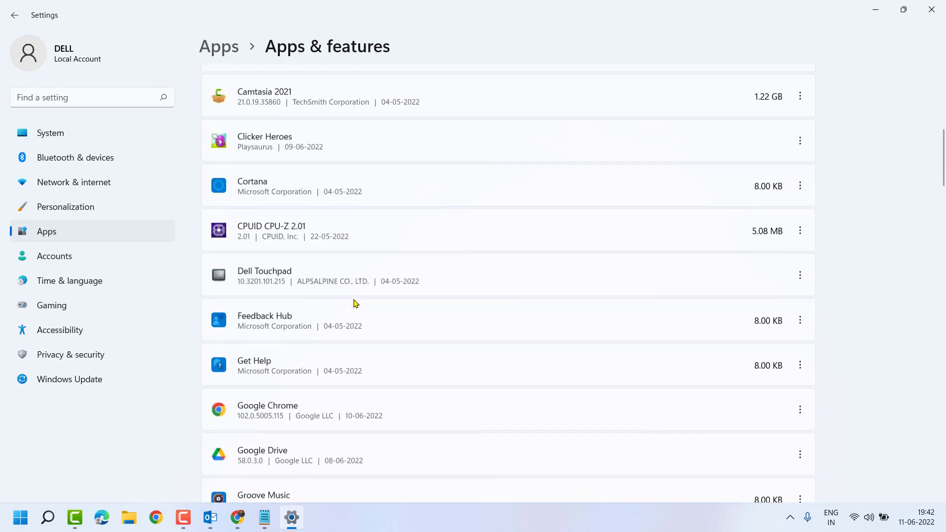
{"action": "left_click", "coordinate": [801, 412]}
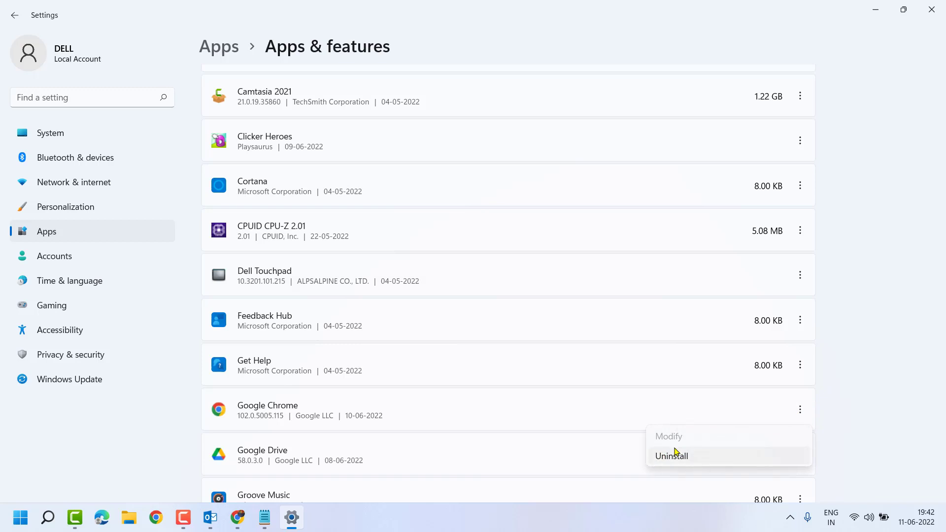
{"action": "left_click", "coordinate": [935, 239]}
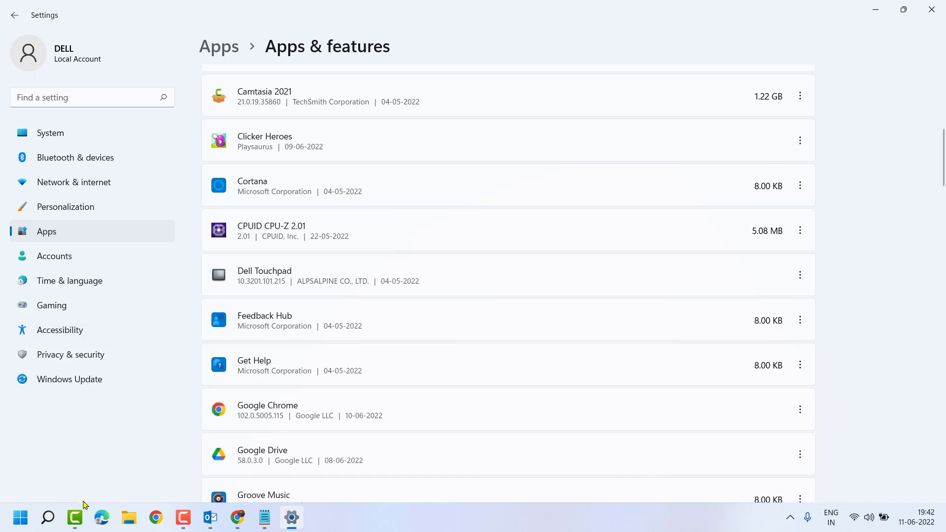
Launch Edge and search Bing for 'chrome' to reach the Chrome for Desktop page
{"action": "left_click", "coordinate": [101, 518]}
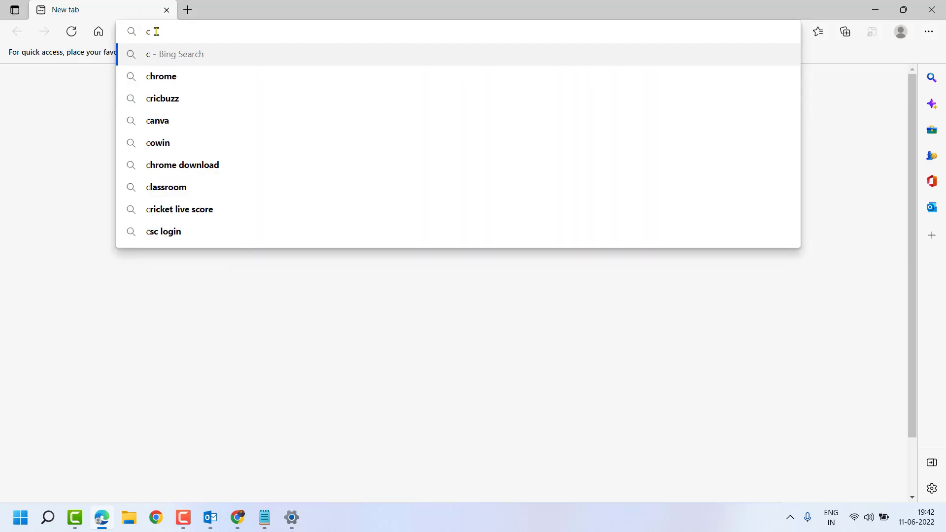
{"action": "left_click", "coordinate": [166, 60]}
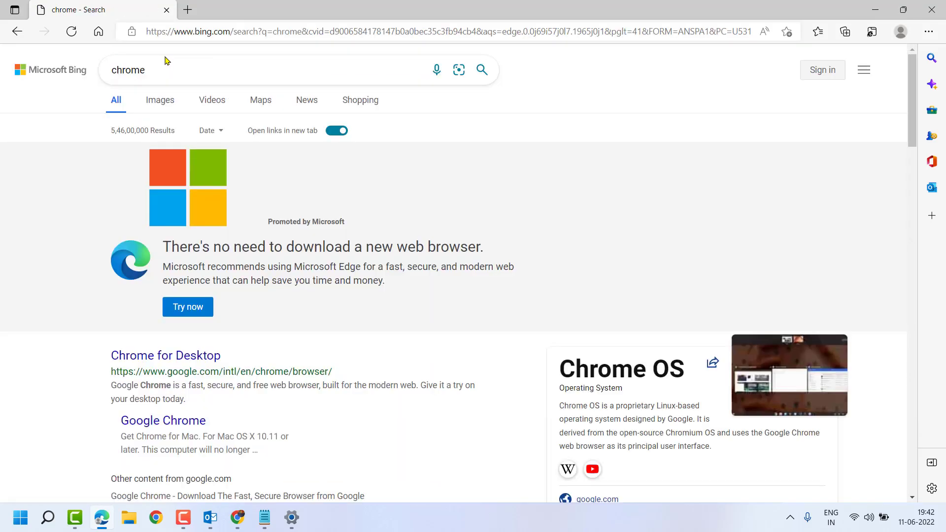
{"action": "scroll", "coordinate": [1, 257], "scroll_direction": "down", "scroll_amount": 3}
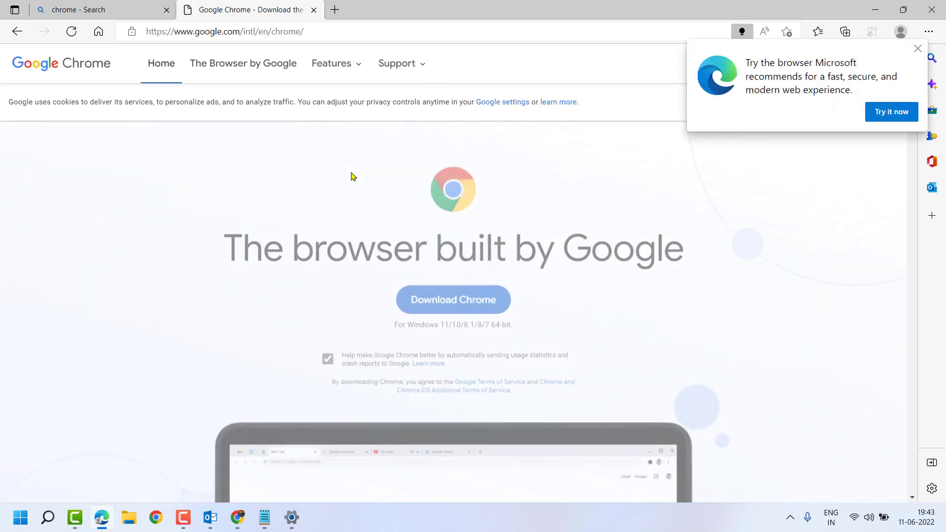
{"action": "scroll", "coordinate": [171, 213], "scroll_direction": "down", "scroll_amount": 4}
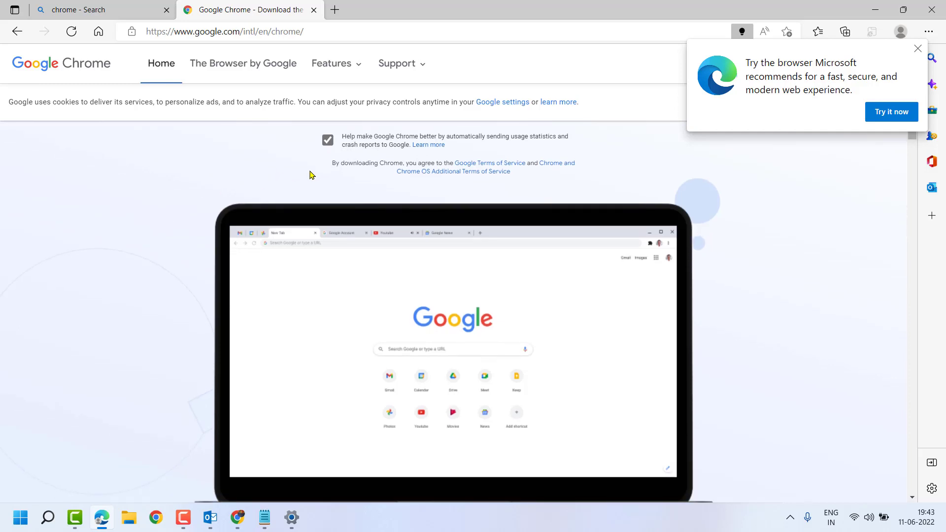
{"action": "scroll", "coordinate": [309, 176], "scroll_direction": "up", "scroll_amount": 4}
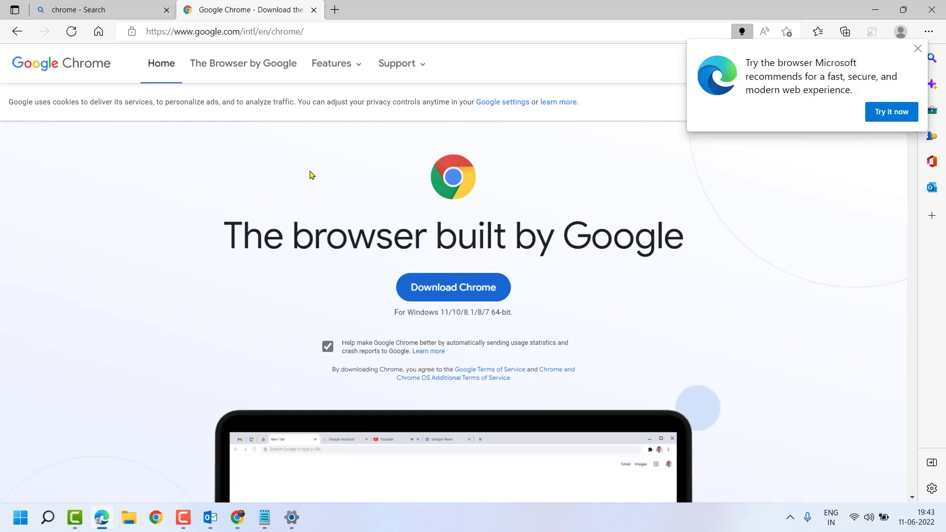
Search Windows for 'chrome' and open the folder holding Google Chrome's Start menu shortcut
{"action": "left_click", "coordinate": [48, 518]}
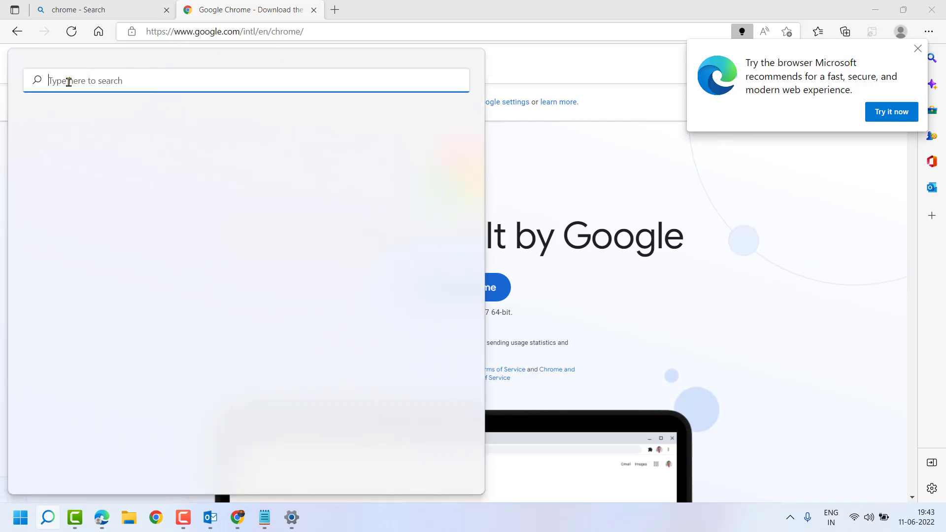
{"action": "type", "text": "c"}
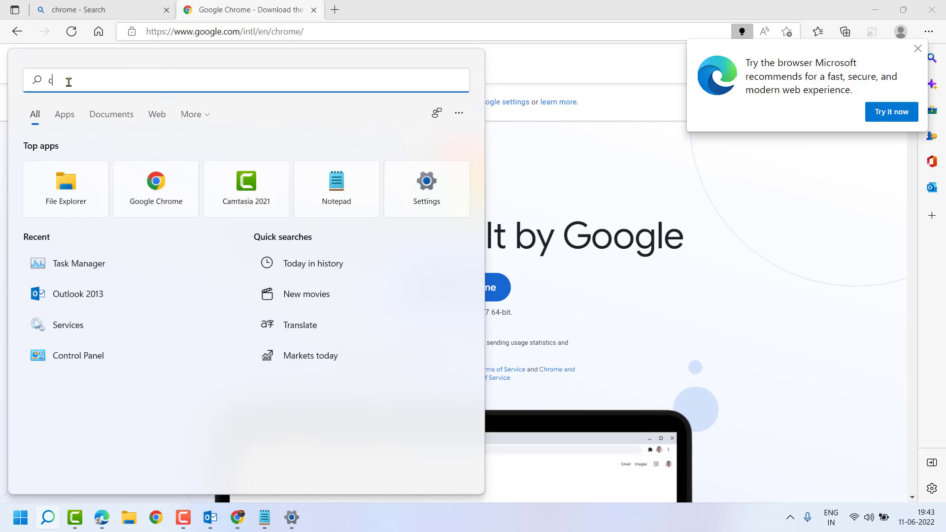
{"action": "type", "text": "hrom"}
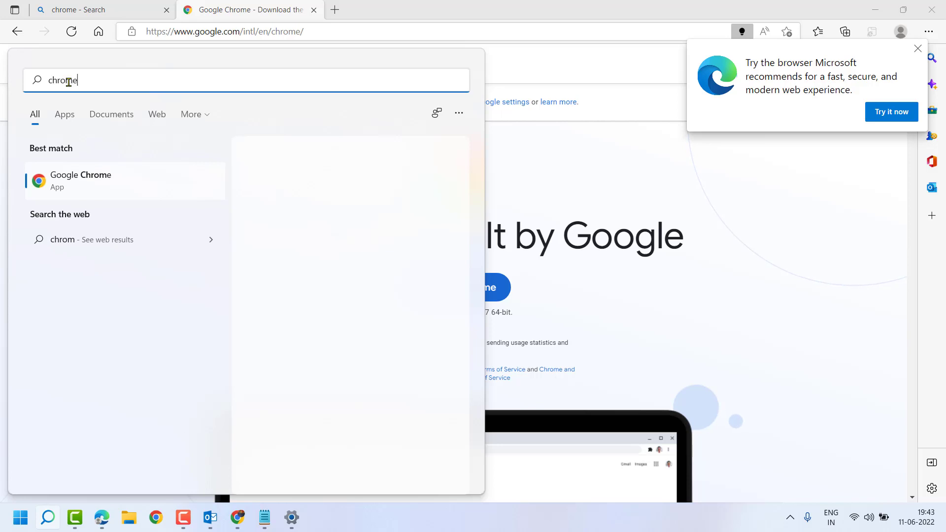
{"action": "type", "text": "e"}
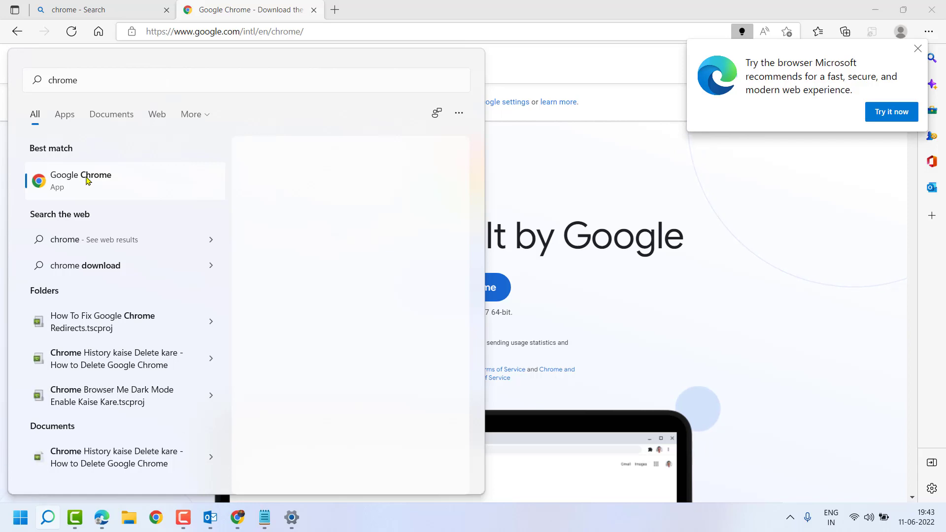
{"action": "right_click", "coordinate": [85, 179]}
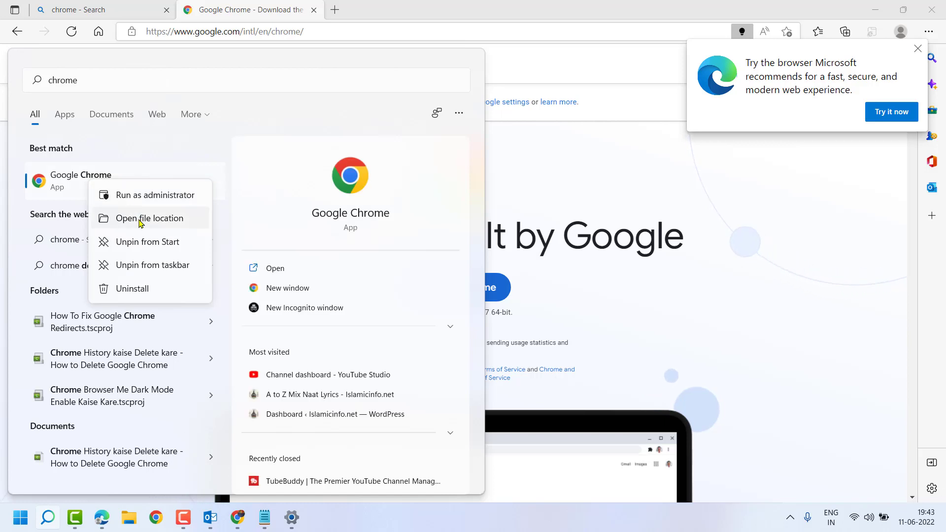
{"action": "left_click", "coordinate": [139, 222]}
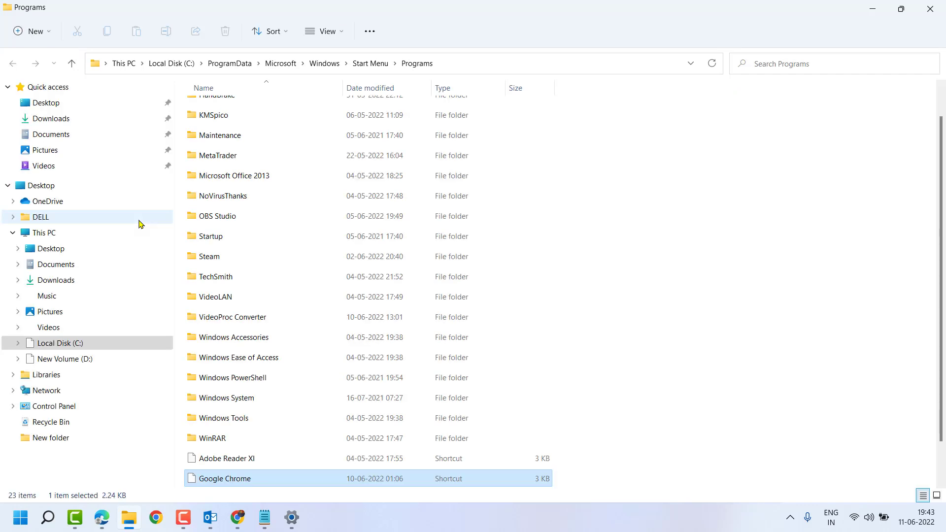
Follow the Google Chrome shortcut to its Application folder under Program Files (x86)
{"action": "scroll", "coordinate": [700, 182], "scroll_direction": "down", "scroll_amount": 1}
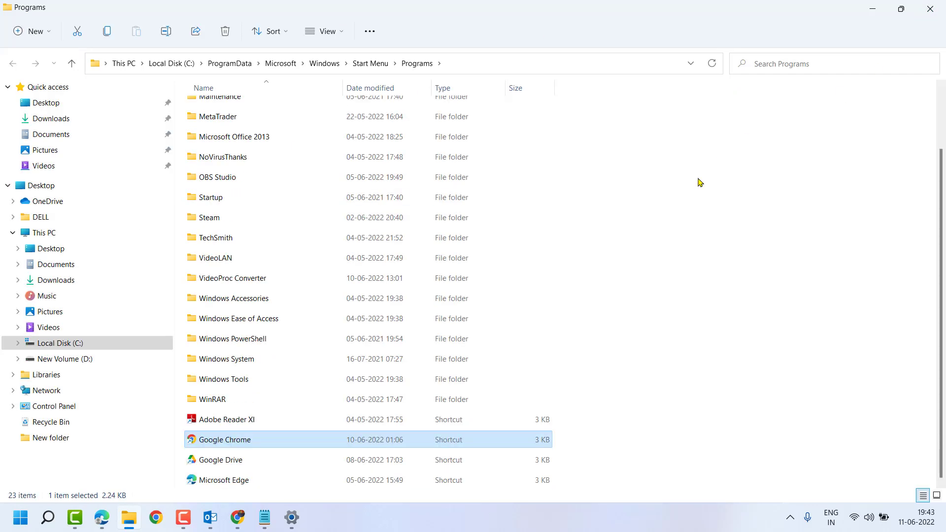
{"action": "right_click", "coordinate": [245, 442]}
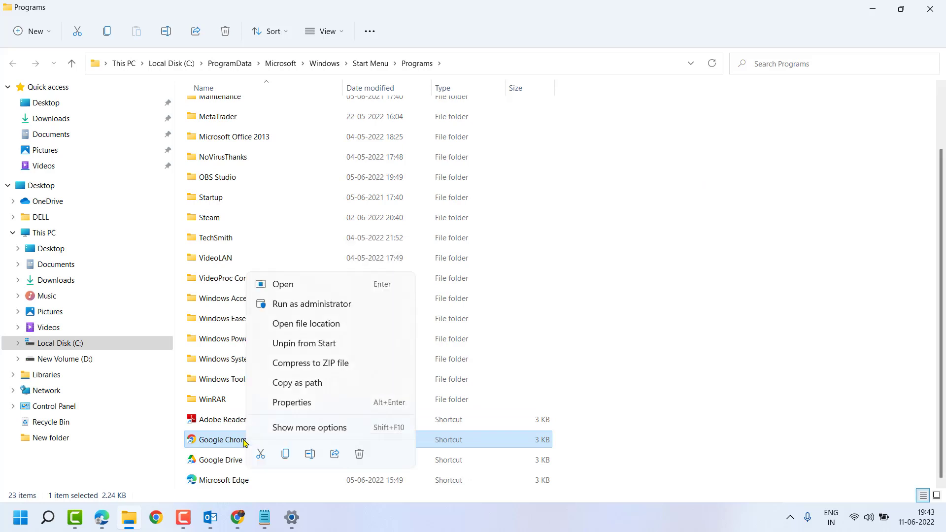
{"action": "left_click", "coordinate": [328, 325]}
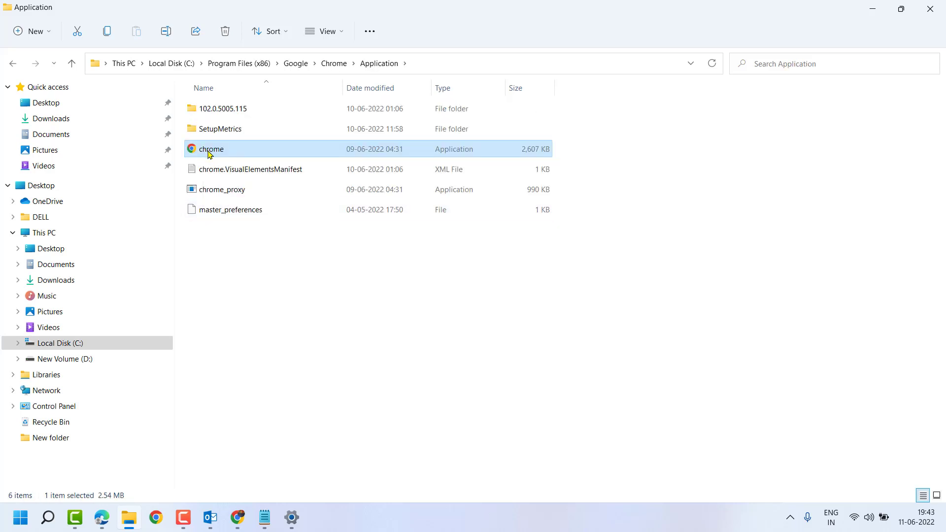
Rename the chrome application to 'chrome.' with a trailing dot
{"action": "right_click", "coordinate": [209, 155]}
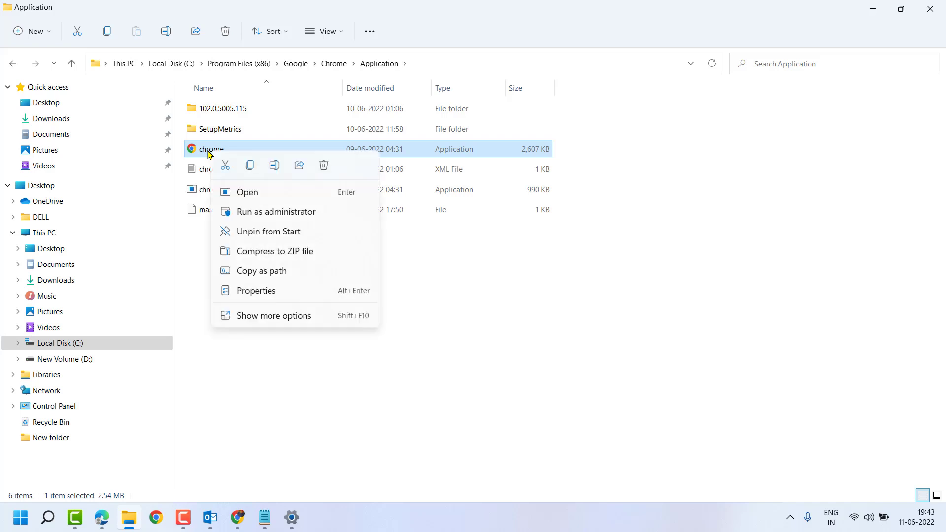
{"action": "left_click", "coordinate": [274, 167]}
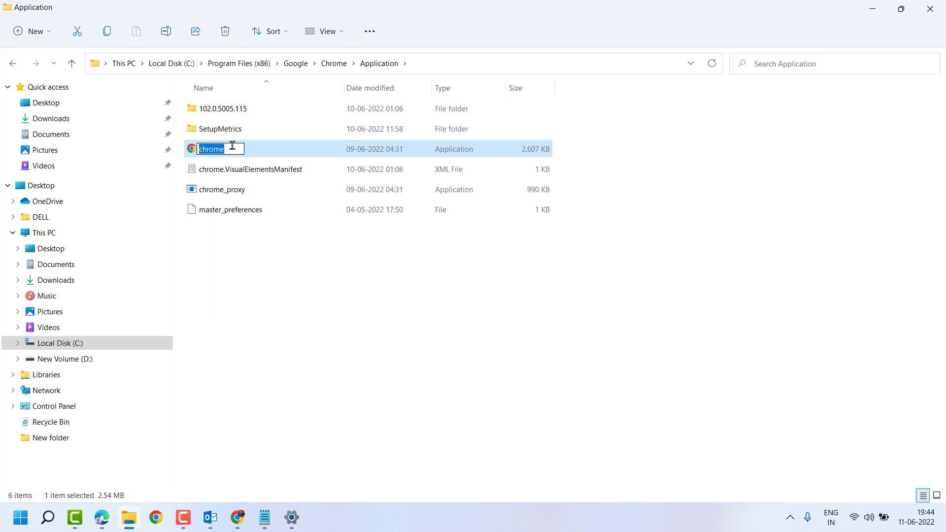
{"action": "left_click", "coordinate": [232, 145]}
{"action": "left_click", "coordinate": [275, 318]}
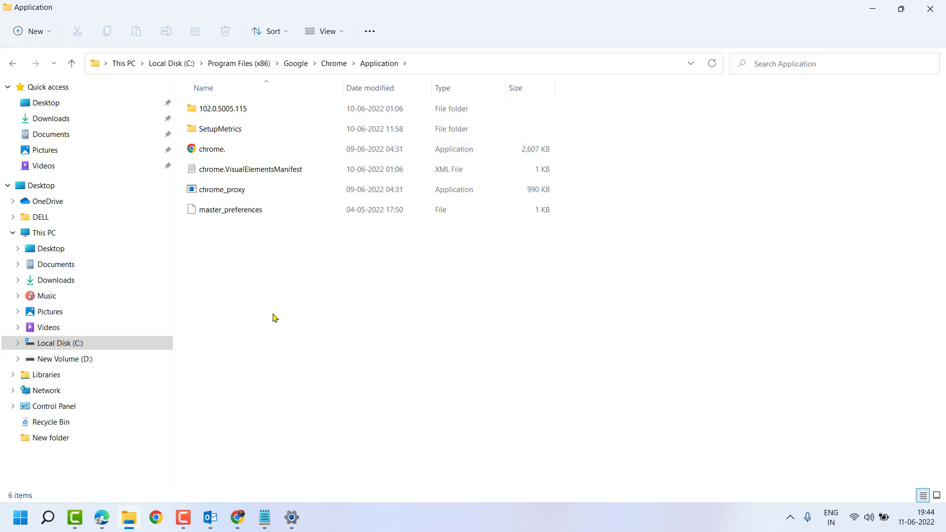
Create a desktop shortcut to the renamed chrome. file and show the desktop
{"action": "right_click", "coordinate": [211, 153]}
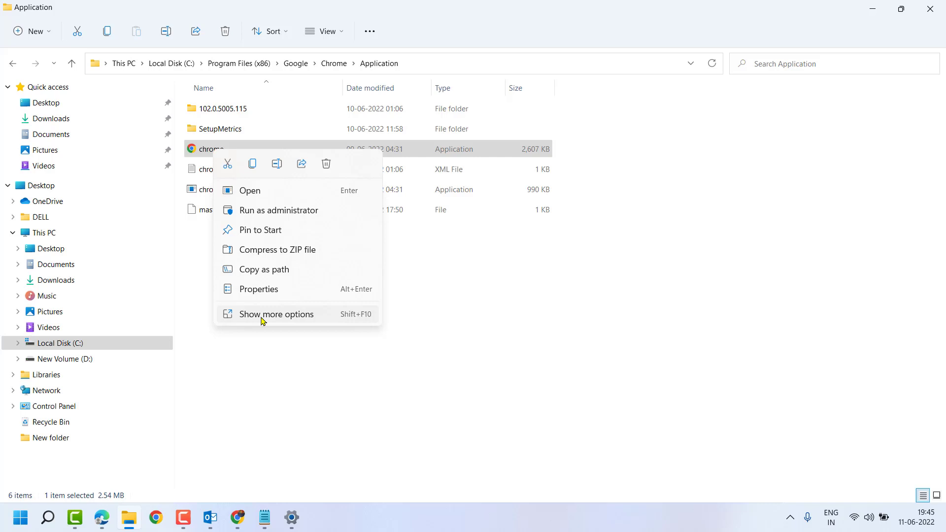
{"action": "left_click", "coordinate": [260, 316]}
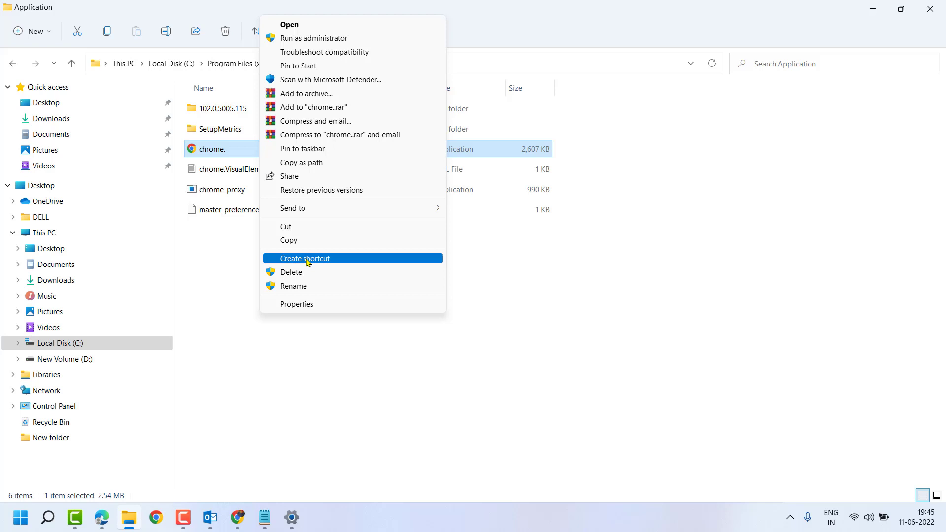
{"action": "left_click", "coordinate": [307, 260]}
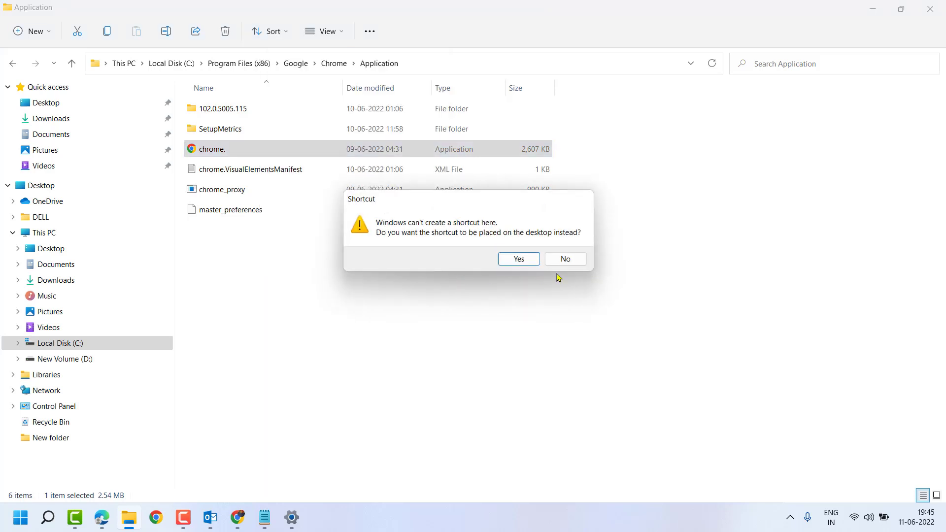
{"action": "left_click", "coordinate": [520, 260]}
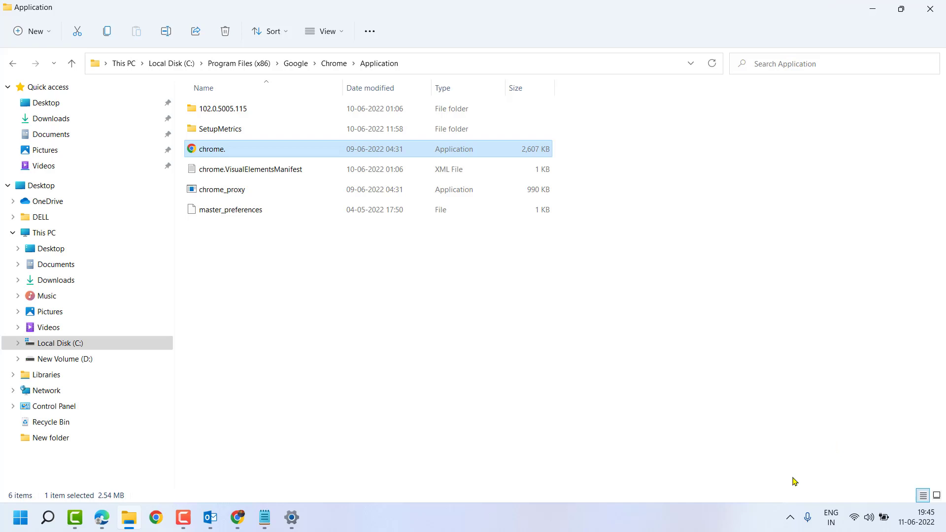
{"action": "left_click", "coordinate": [931, 524]}
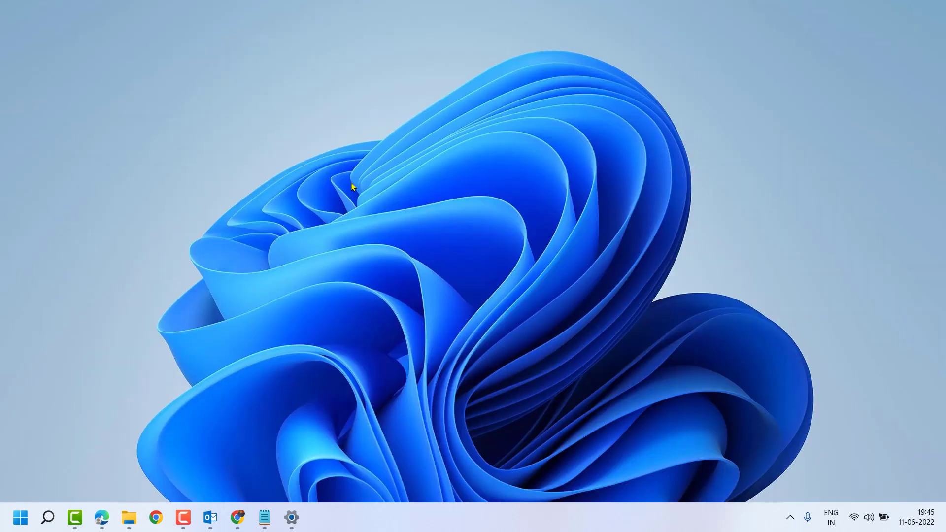